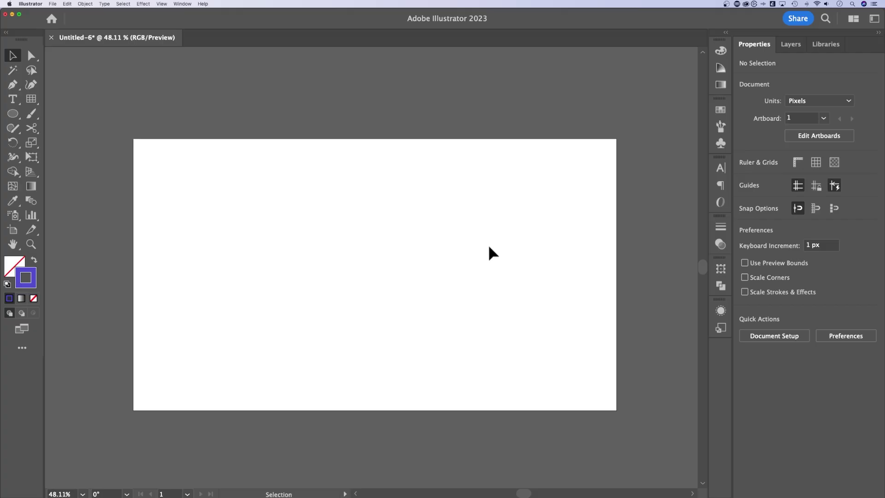
Step: Choose View > Show Grid so gridlines cover the blank artboard and canvas
{"action": "left_click", "coordinate": [161, 4]}
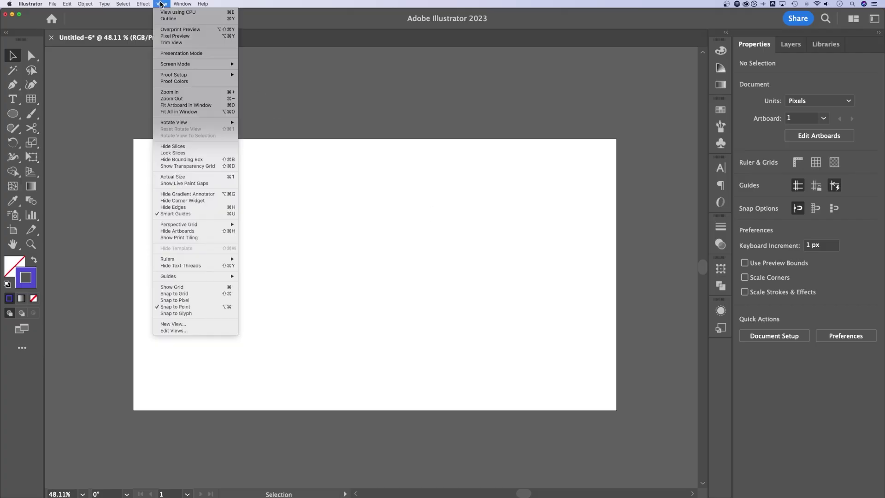
{"action": "left_click", "coordinate": [198, 288]}
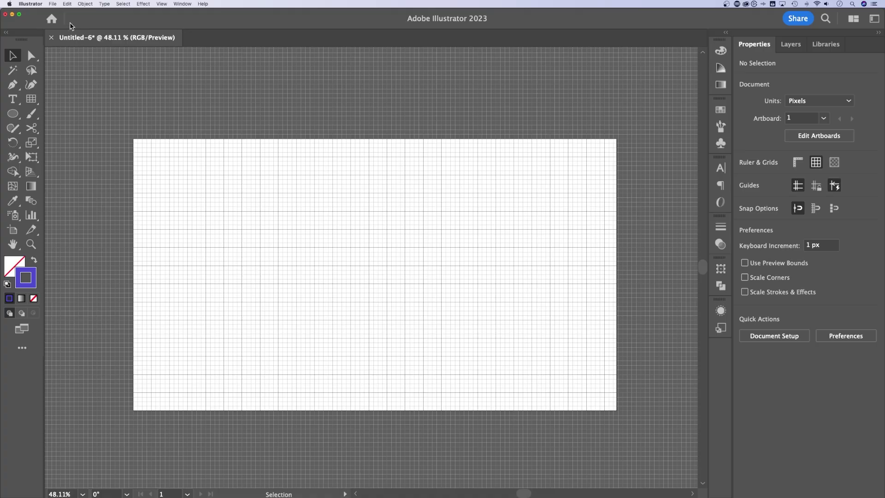
Step: In Guides & Grid preferences, set gridlines every 100 px with 4 subdivisions and Lines style
{"action": "left_click", "coordinate": [30, 4]}
{"action": "mouse_move", "coordinate": [52, 24]}
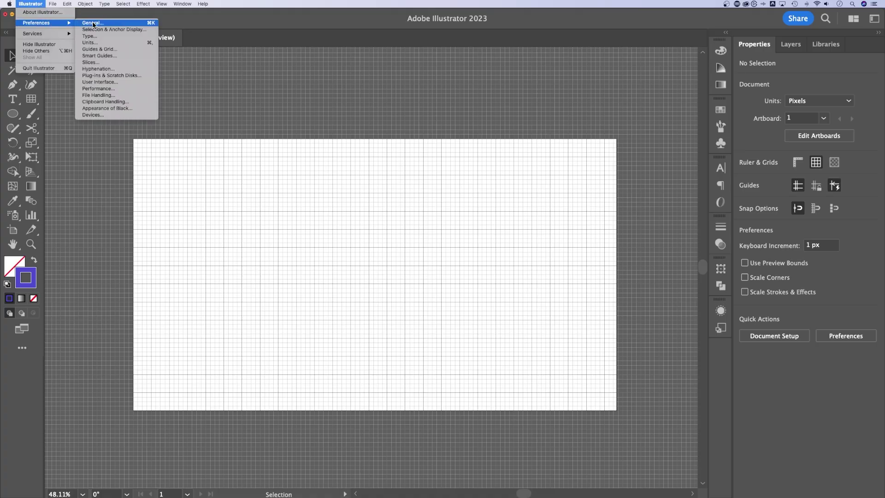
{"action": "left_click", "coordinate": [106, 49]}
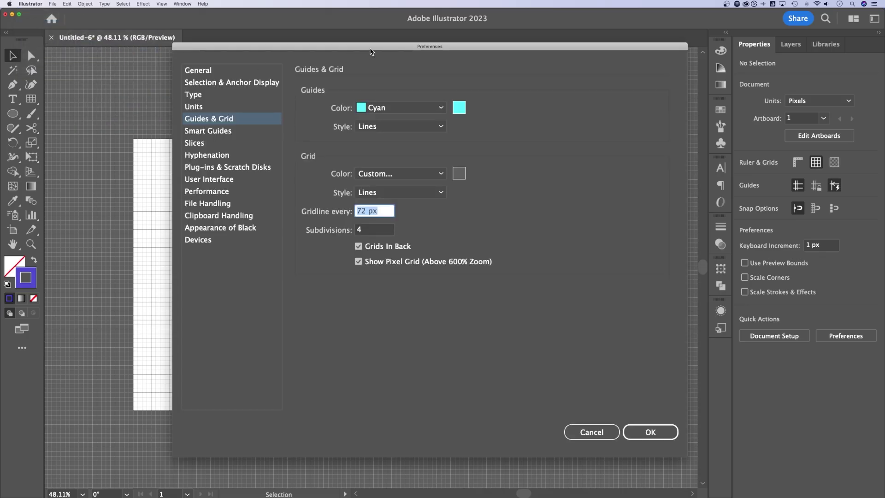
{"action": "left_click_drag", "start_coordinate": [369, 52], "coordinate": [340, 56]}
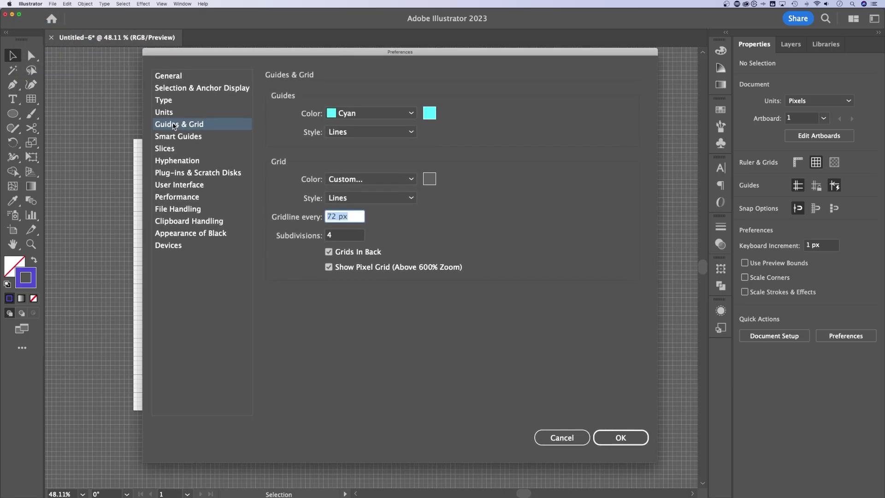
{"action": "left_click", "coordinate": [358, 216]}
{"action": "type", "text": "100"}
{"action": "left_click", "coordinate": [339, 235]}
{"action": "double_click", "coordinate": [339, 235]}
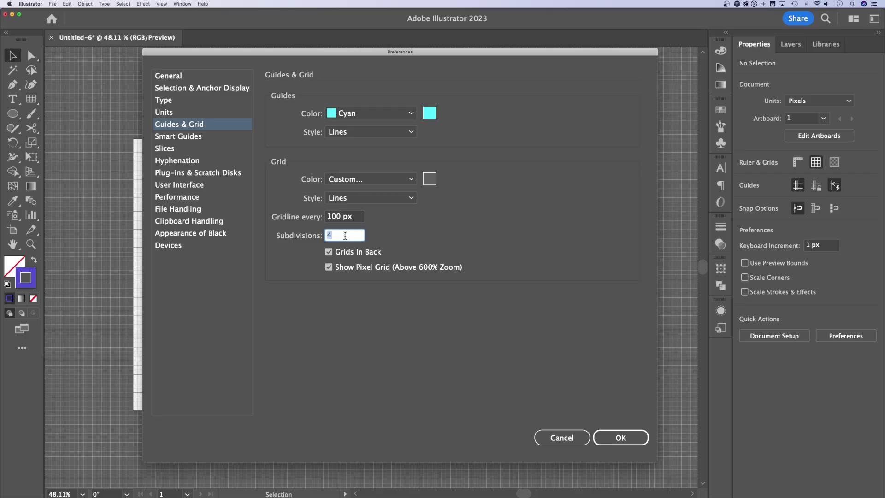
{"action": "left_click", "coordinate": [349, 216]}
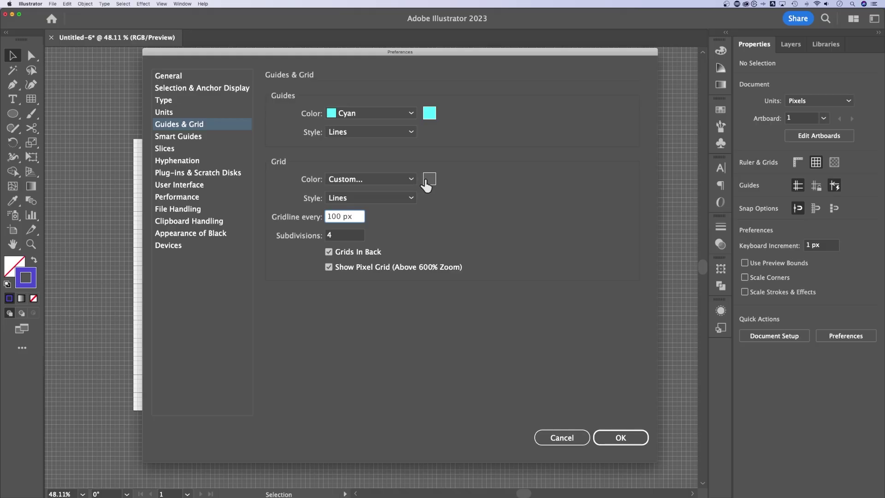
{"action": "left_click", "coordinate": [395, 198]}
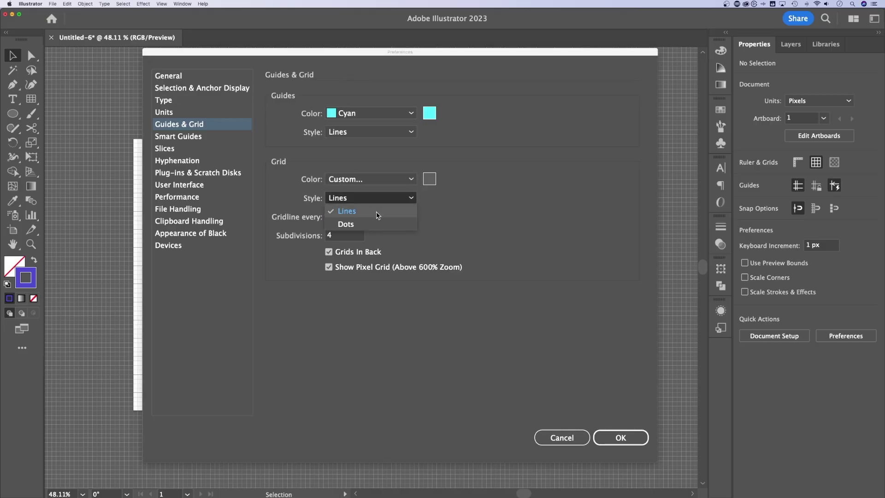
{"action": "left_click", "coordinate": [376, 212]}
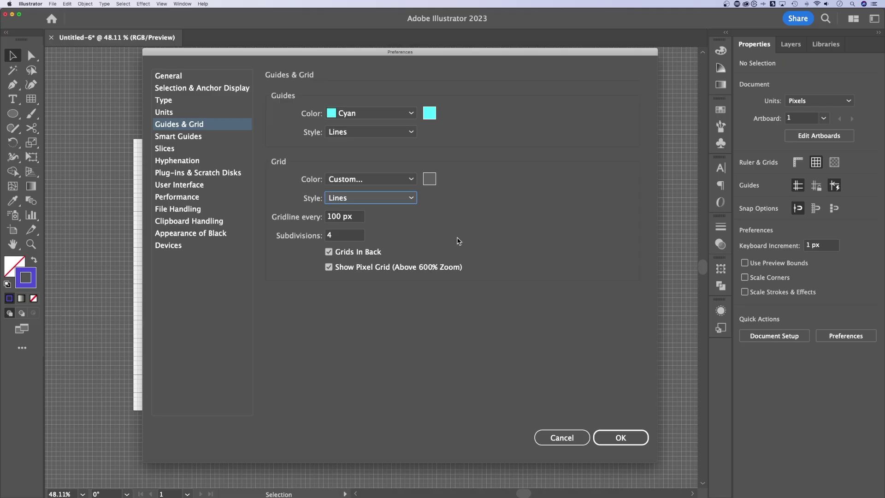
{"action": "left_click", "coordinate": [636, 441]}
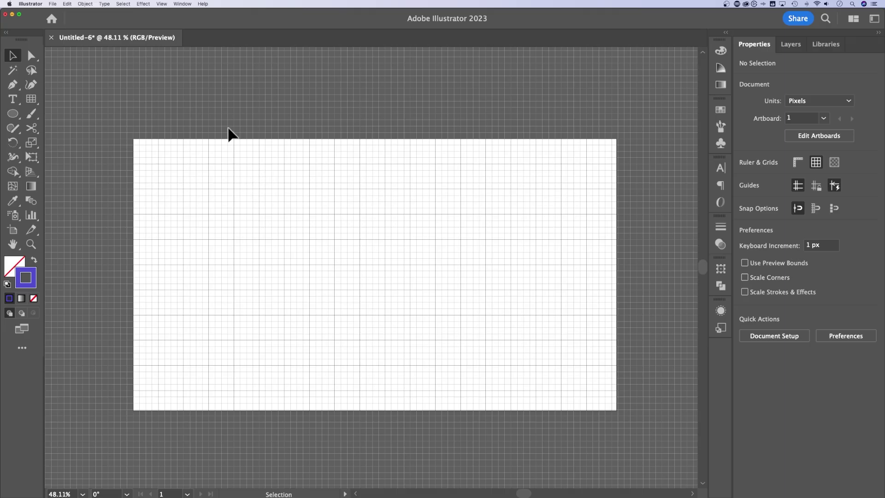
Step: Turn on View > Snap to Grid and view the artboard at 100%
{"action": "left_click", "coordinate": [162, 4]}
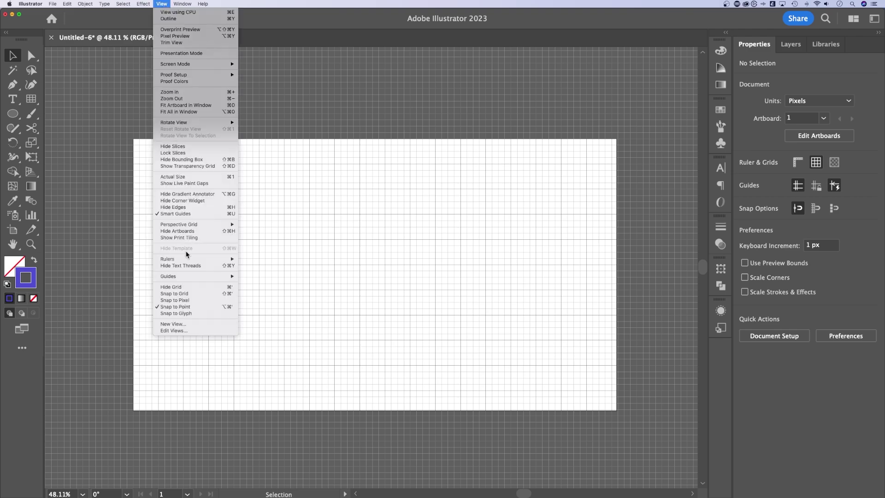
{"action": "left_click", "coordinate": [189, 294]}
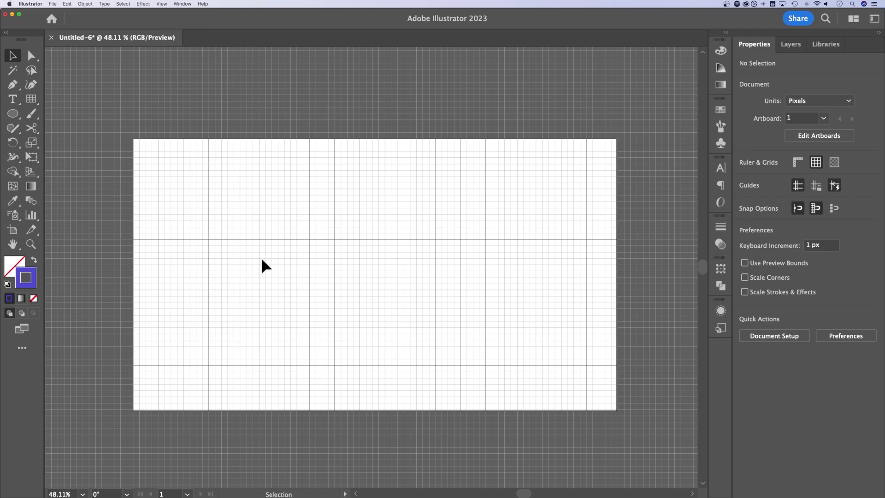
{"action": "key", "text": "super+1"}
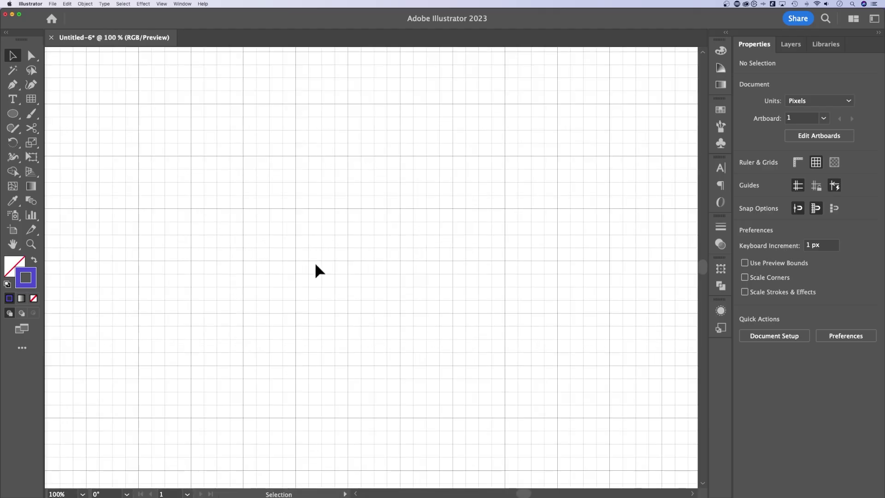
Step: Draw a rectangle in the upper middle of the artboard with the Rectangle tool (M)
{"action": "key", "text": "m"}
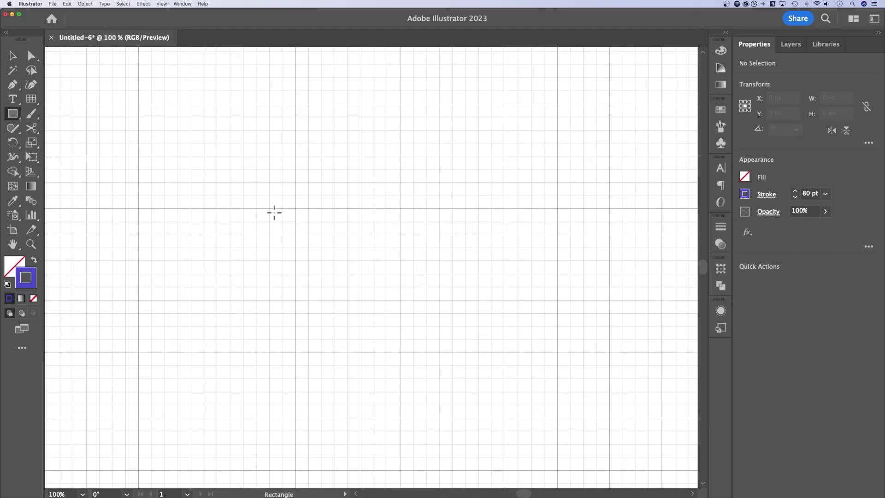
{"action": "mouse_move", "coordinate": [276, 214]}
{"action": "left_mouse_down"}
{"action": "mouse_move", "coordinate": [300, 178]}
{"action": "mouse_move", "coordinate": [295, 143]}
{"action": "mouse_move", "coordinate": [340, 160]}
{"action": "mouse_move", "coordinate": [330, 217]}
{"action": "mouse_move", "coordinate": [330, 144]}
{"action": "mouse_move", "coordinate": [424, 122]}
{"action": "mouse_move", "coordinate": [456, 98]}
{"action": "mouse_move", "coordinate": [533, 103]}
{"action": "mouse_move", "coordinate": [484, 89]}
{"action": "mouse_move", "coordinate": [496, 99]}
{"action": "mouse_move", "coordinate": [415, 109]}
{"action": "mouse_move", "coordinate": [479, 104]}
{"action": "left_mouse_up"}
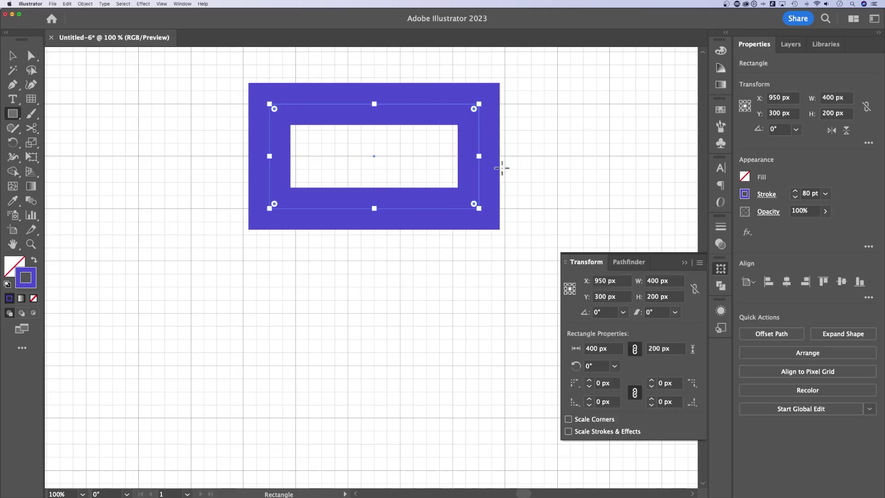
{"action": "key", "text": "v"}
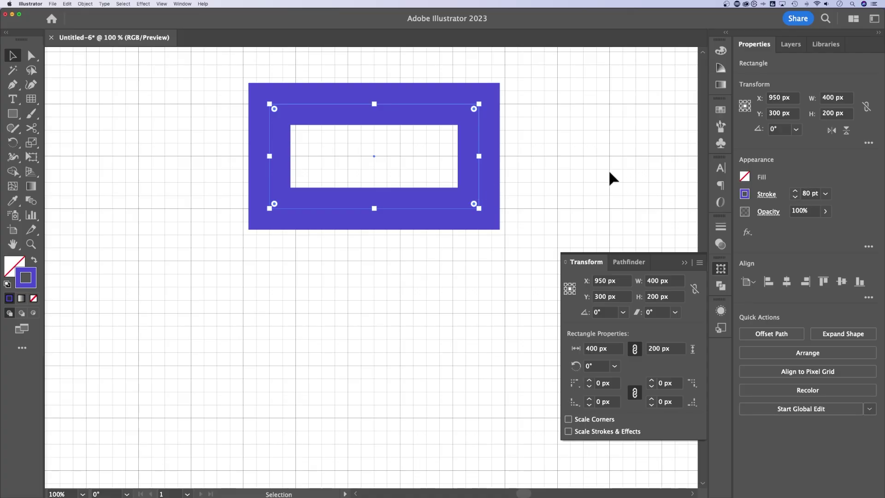
Step: Make the rectangle solid purple with no stroke and resize it to 425 × 250 px
{"action": "left_click", "coordinate": [766, 195]}
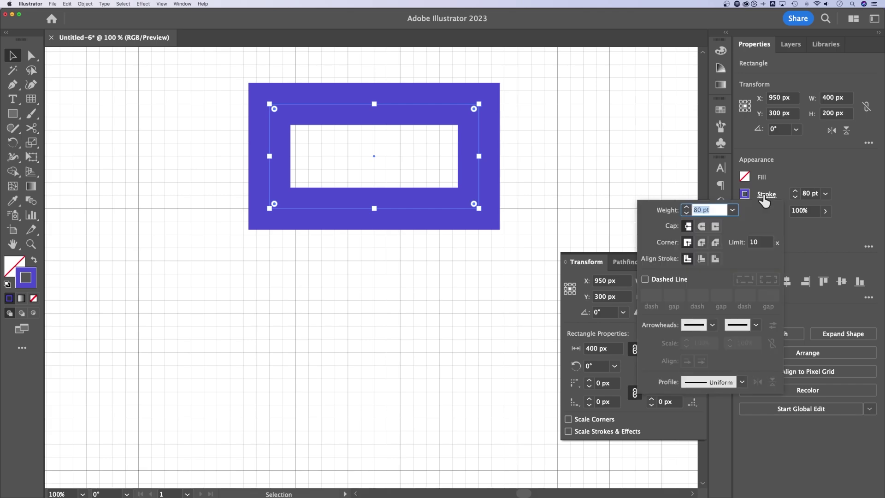
{"action": "left_click", "coordinate": [700, 263]}
{"action": "left_click", "coordinate": [713, 261]}
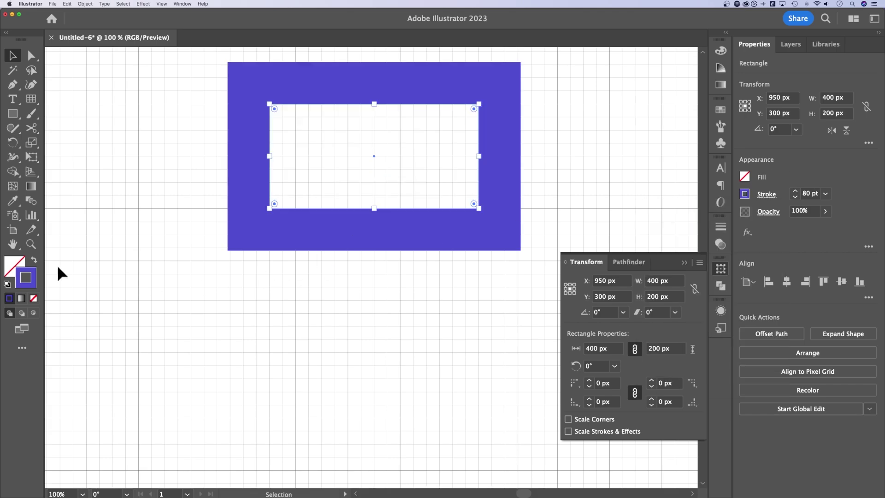
{"action": "left_click", "coordinate": [33, 261]}
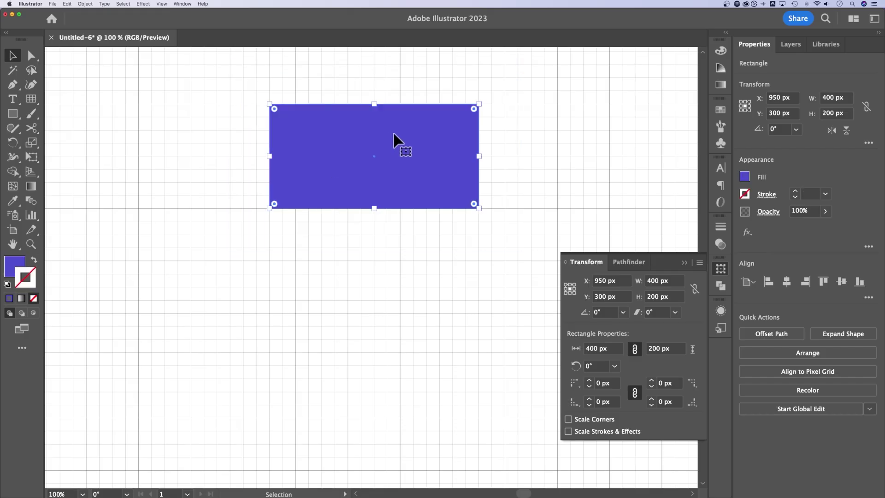
{"action": "left_click_drag", "start_coordinate": [478, 208], "coordinate": [492, 235]}
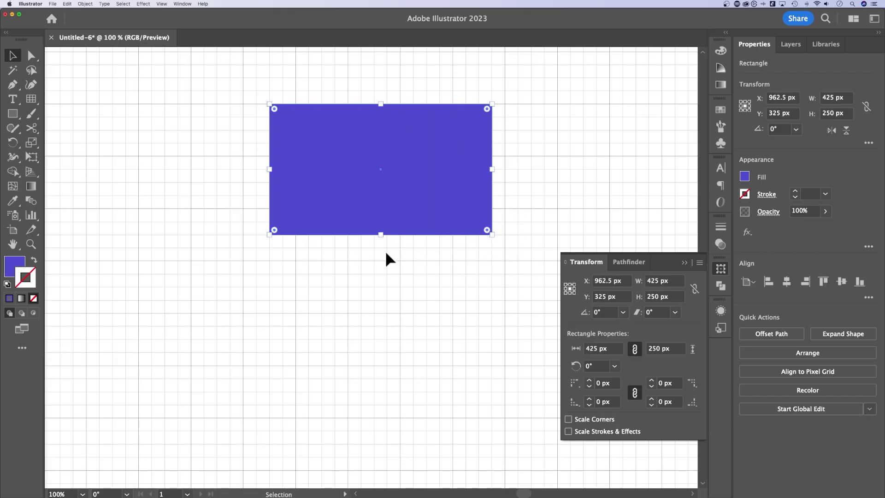
Step: Deselect the rectangle and zoom out to see the whole artboard
{"action": "left_click", "coordinate": [417, 265]}
{"action": "left_click", "coordinate": [483, 210]}
{"action": "left_click", "coordinate": [415, 278]}
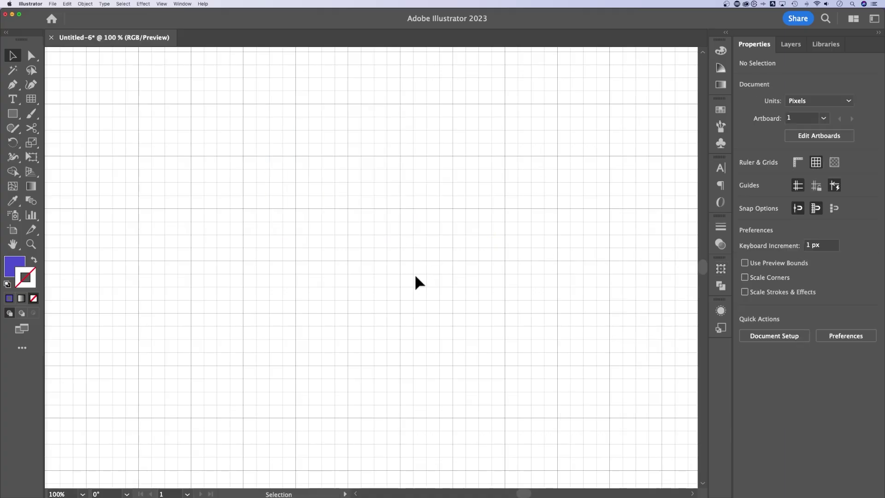
{"action": "key", "text": "super+minus"}
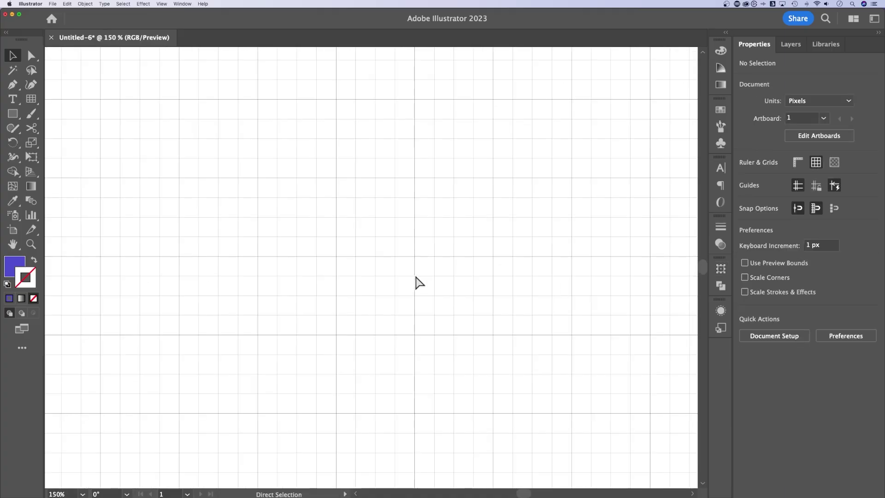
{"action": "key", "text": "super+minus"}
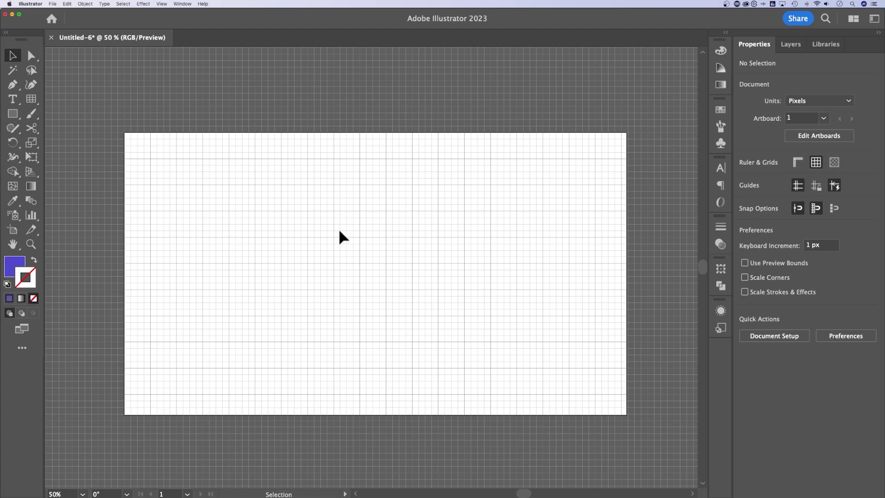
Step: Turn off Snap to Grid and hide the grid from the View menu
{"action": "left_click", "coordinate": [162, 4]}
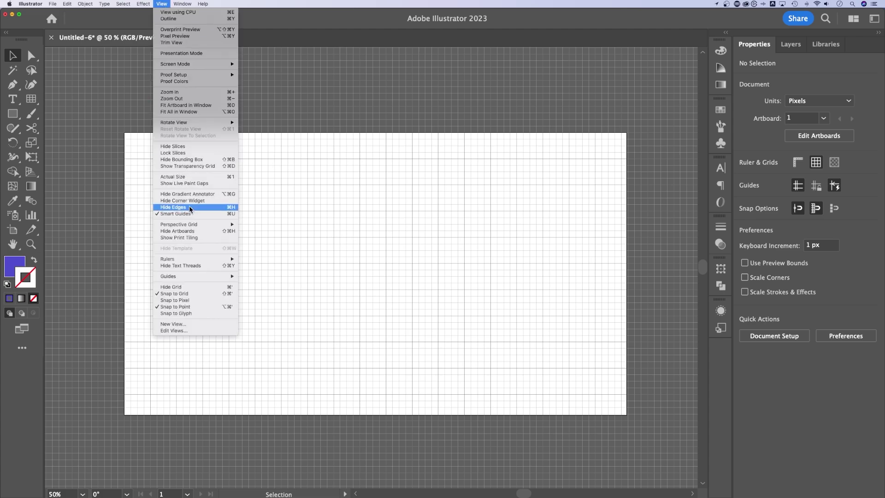
{"action": "left_click", "coordinate": [186, 296]}
{"action": "left_click", "coordinate": [161, 3]}
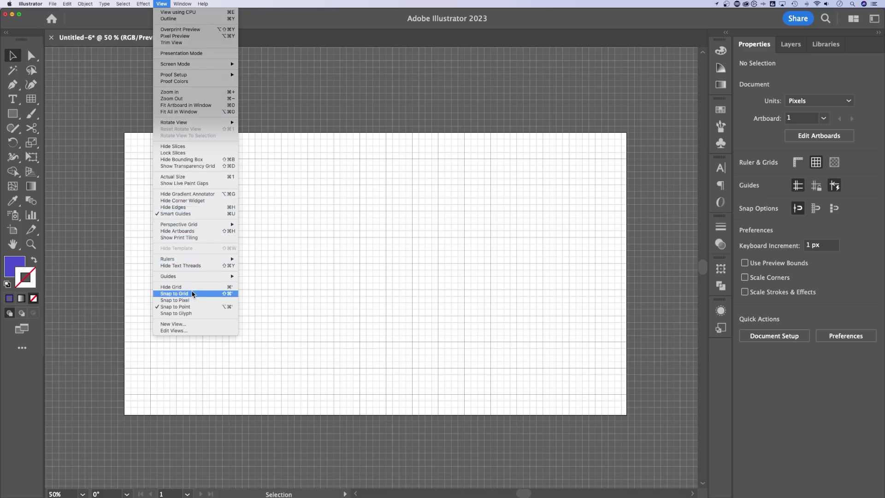
{"action": "left_click", "coordinate": [195, 288]}
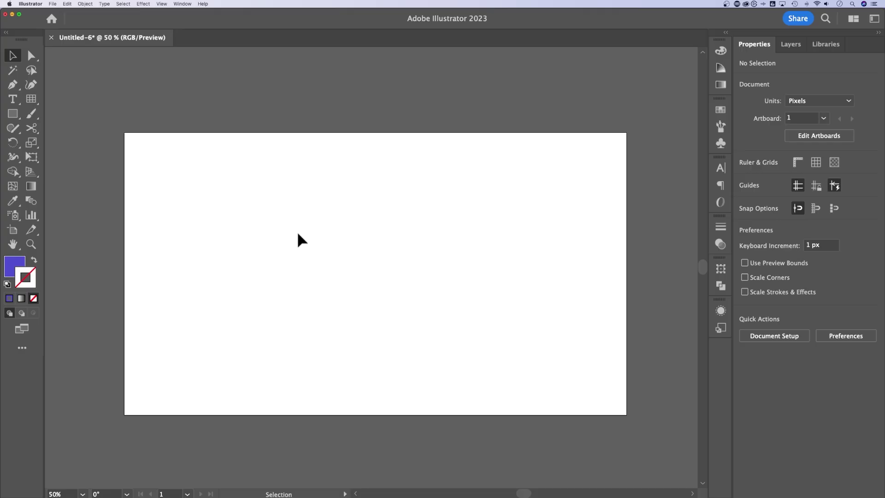
Step: Open the Rectangular Grid Tool options for a 100 × 100 px grid with 5 dividers each way
{"action": "left_click", "coordinate": [31, 99]}
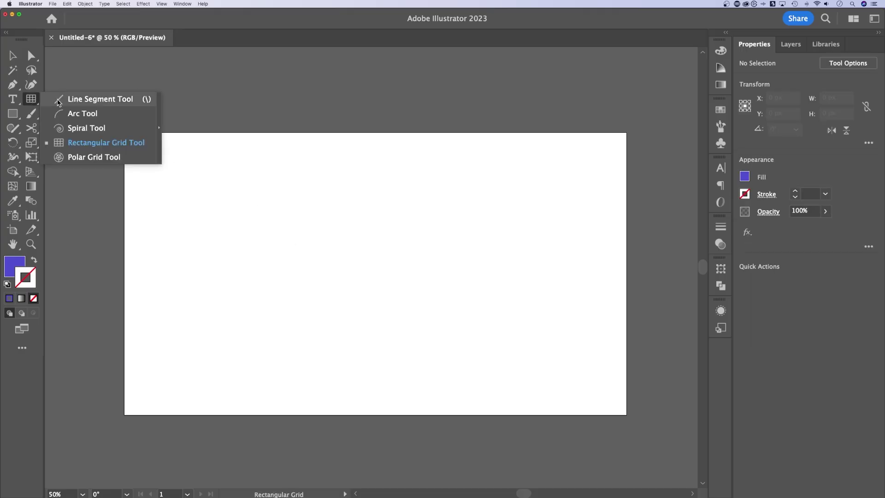
{"action": "left_click", "coordinate": [68, 100]}
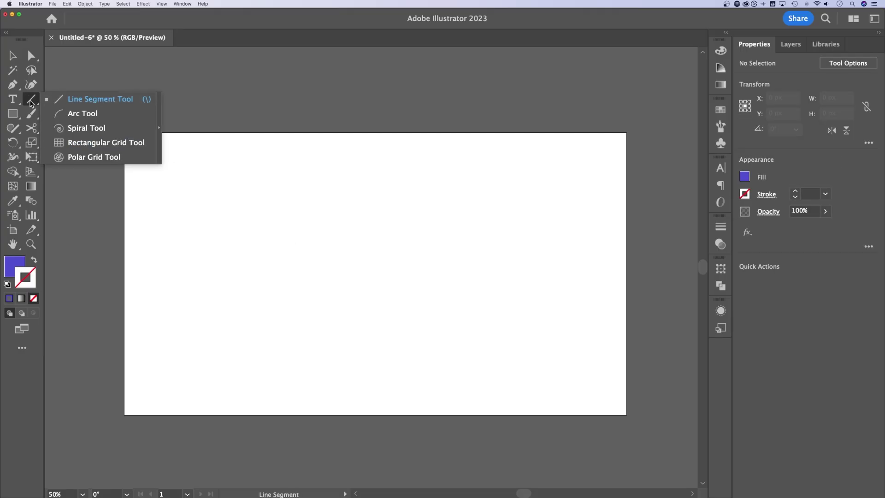
{"action": "left_click", "coordinate": [84, 141]}
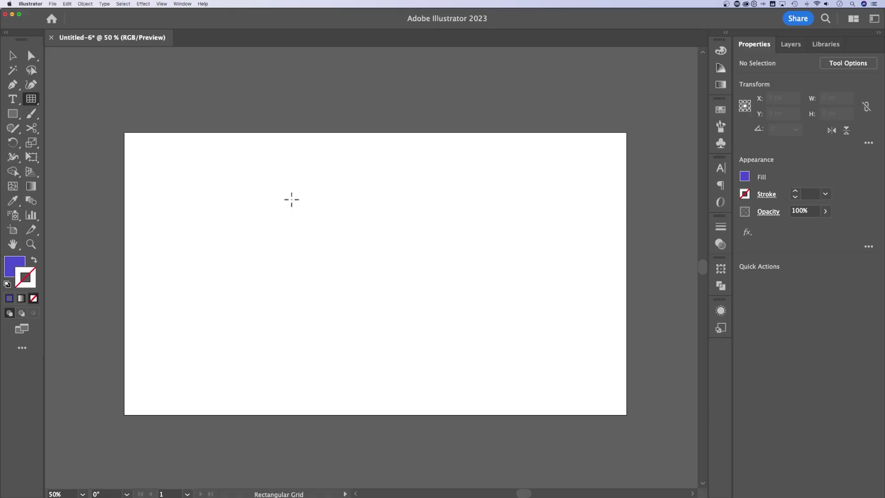
{"action": "left_click", "coordinate": [291, 200]}
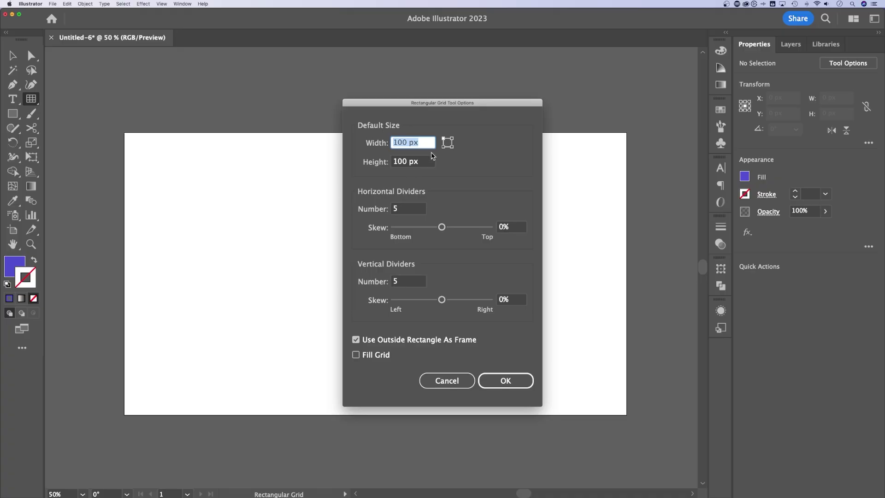
{"action": "left_click_drag", "start_coordinate": [471, 100], "coordinate": [443, 98]}
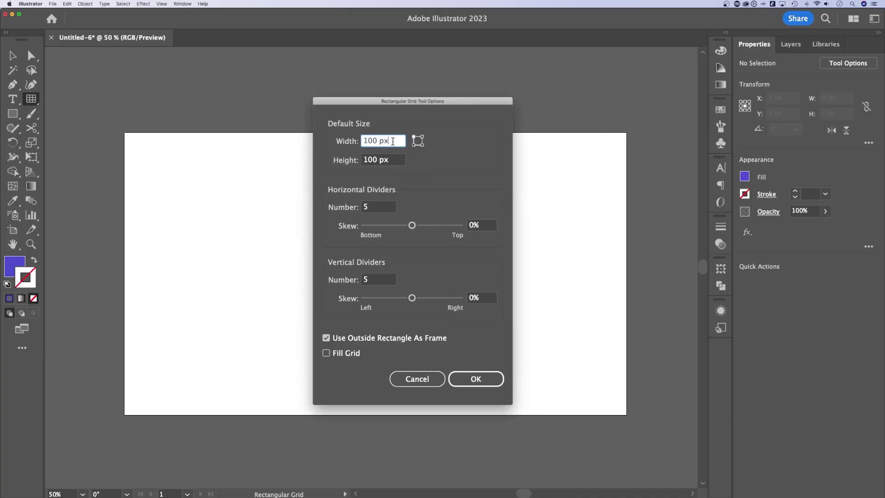
{"action": "left_click", "coordinate": [398, 165]}
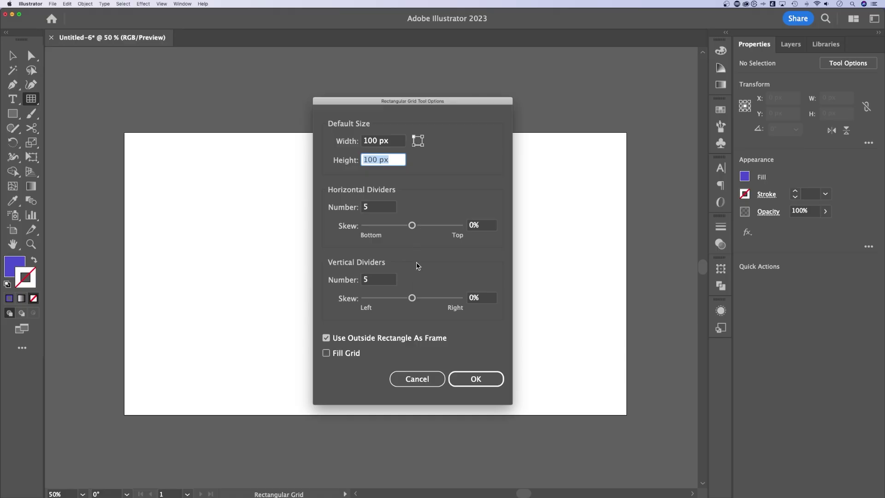
Step: Create the 100 px rectangular grid and give it a 1 pt stroke
{"action": "left_click", "coordinate": [475, 379]}
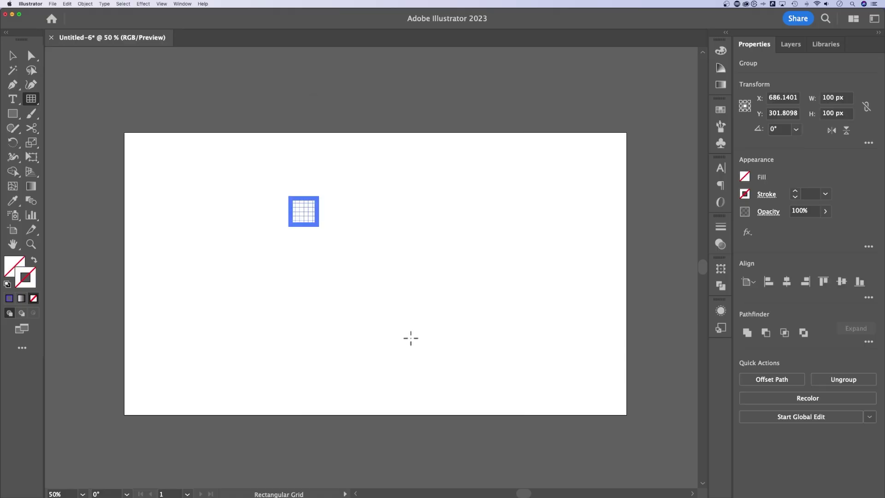
{"action": "left_click", "coordinate": [13, 56]}
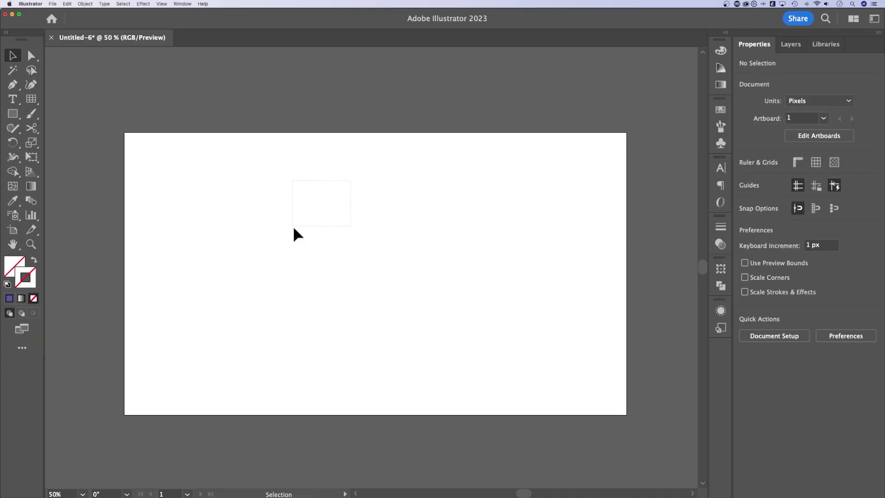
{"action": "left_click", "coordinate": [807, 194]}
{"action": "type", "text": "1"}
{"action": "key", "text": "Return"}
Step: Scale the grid up into a much larger square and move it up and right
{"action": "left_click_drag", "start_coordinate": [317, 224], "coordinate": [510, 388]}
{"action": "left_click", "coordinate": [501, 260]}
{"action": "left_click_drag", "start_coordinate": [435, 234], "coordinate": [497, 208]}
Step: Try a light grey fill, remove it again, and move the grid about 62 px left
{"action": "left_click", "coordinate": [743, 178]}
{"action": "left_click", "coordinate": [743, 179]}
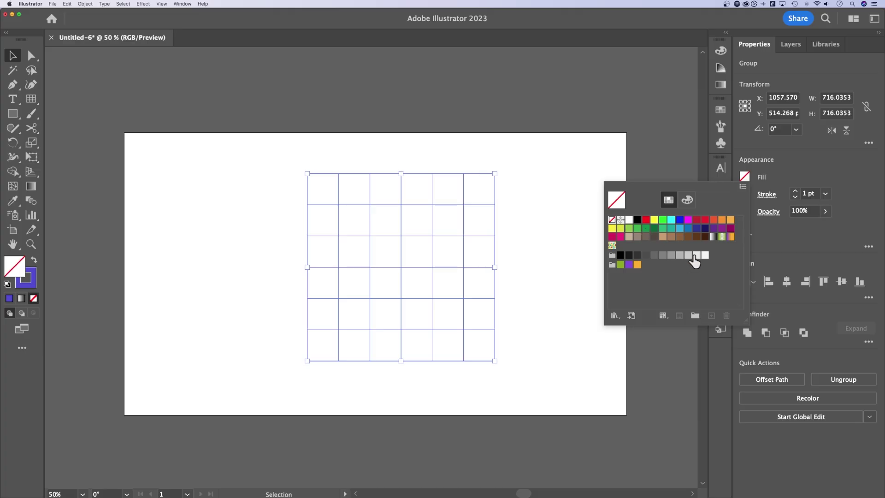
{"action": "left_click", "coordinate": [696, 256]}
{"action": "left_click", "coordinate": [583, 224]}
{"action": "left_click", "coordinate": [553, 194]}
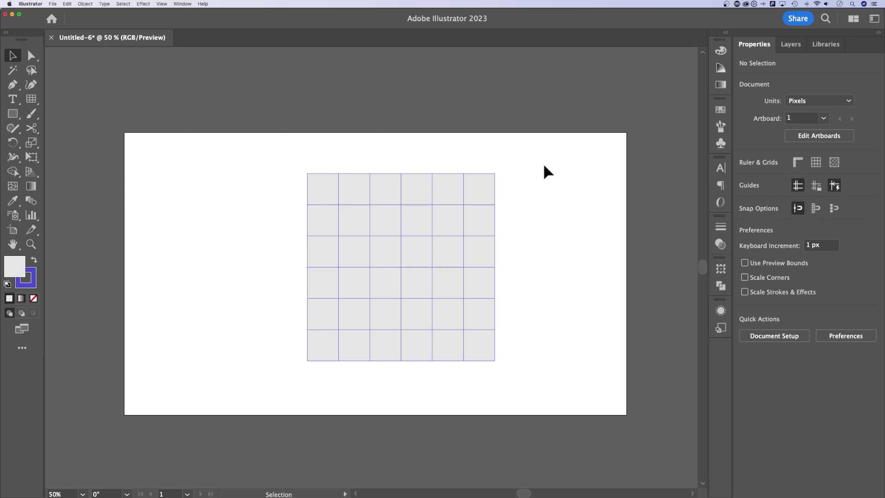
{"action": "key", "text": "super+a"}
{"action": "key", "text": "slash"}
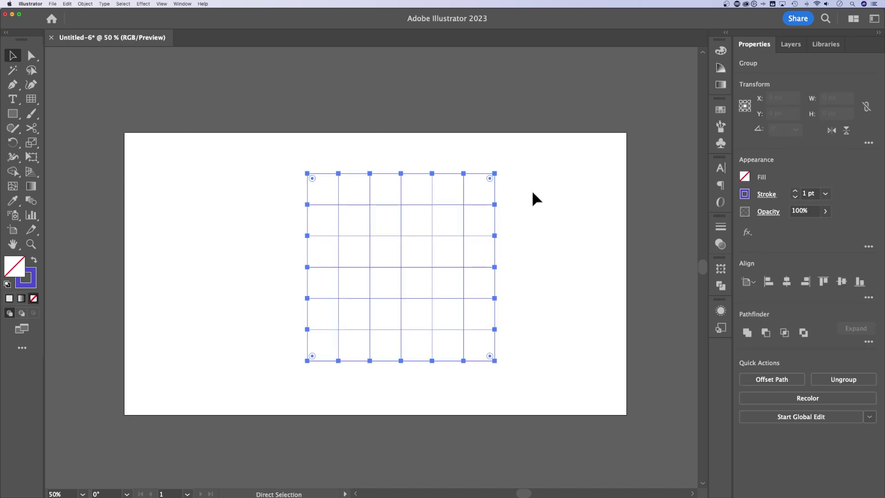
{"action": "left_click", "coordinate": [524, 175]}
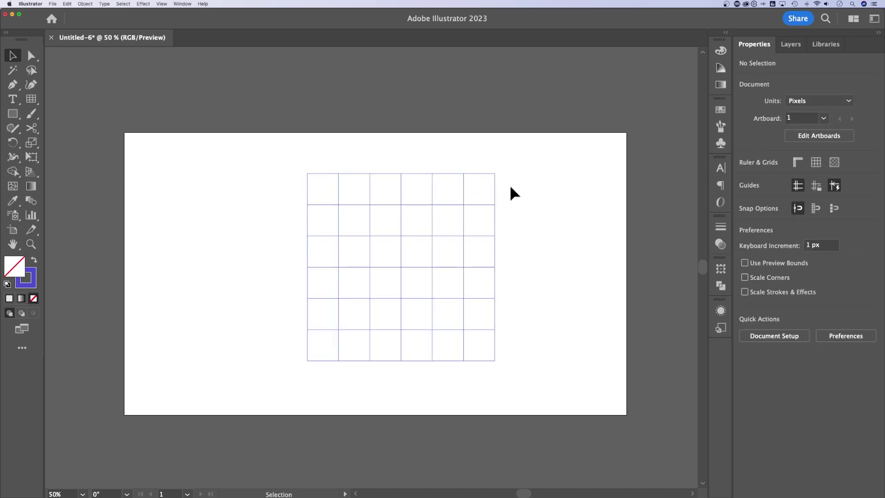
{"action": "left_click_drag", "start_coordinate": [495, 180], "coordinate": [468, 173]}
Step: Select the grid and convert it with View > Guides > Make Guides
{"action": "left_click", "coordinate": [477, 149]}
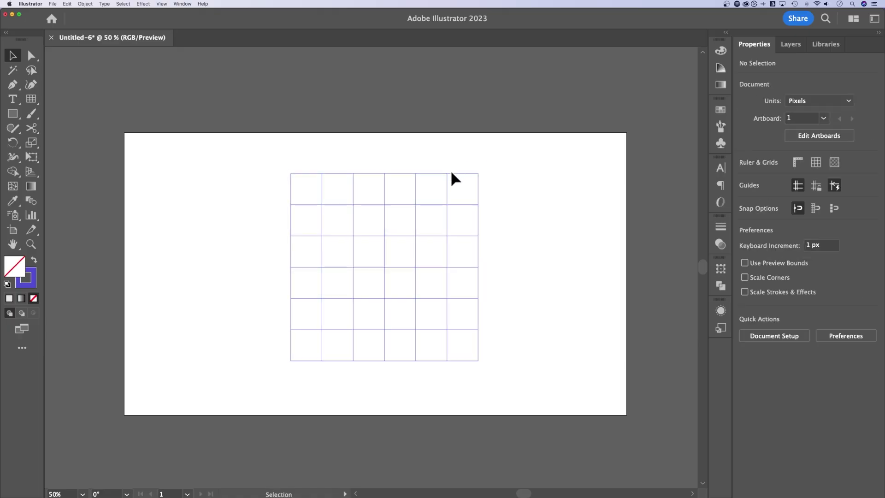
{"action": "left_click", "coordinate": [390, 220]}
{"action": "left_click", "coordinate": [162, 4]}
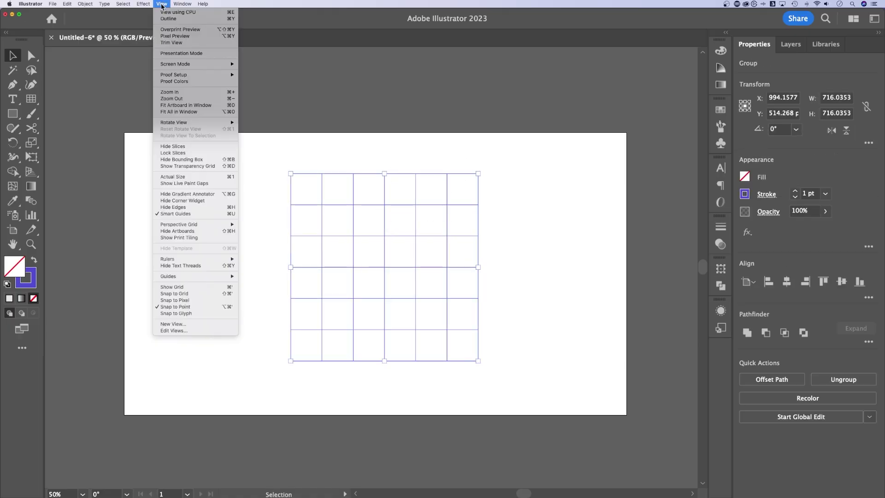
{"action": "mouse_move", "coordinate": [218, 278]}
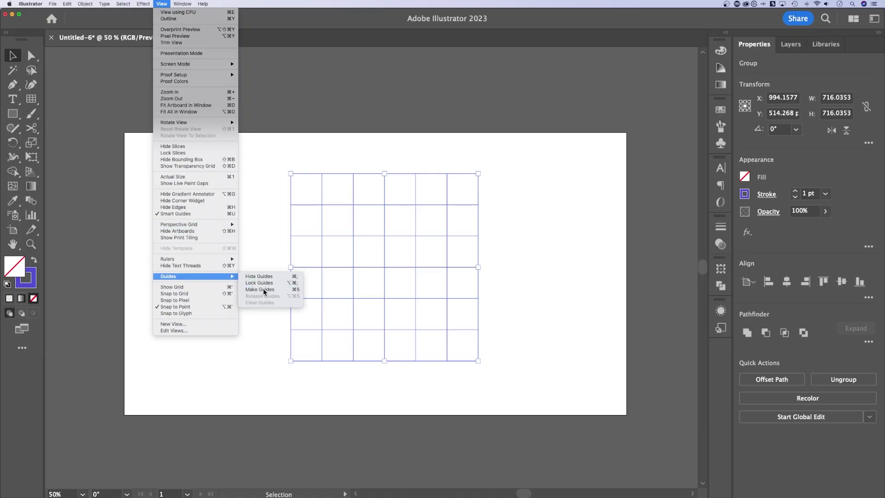
{"action": "left_click", "coordinate": [260, 289]}
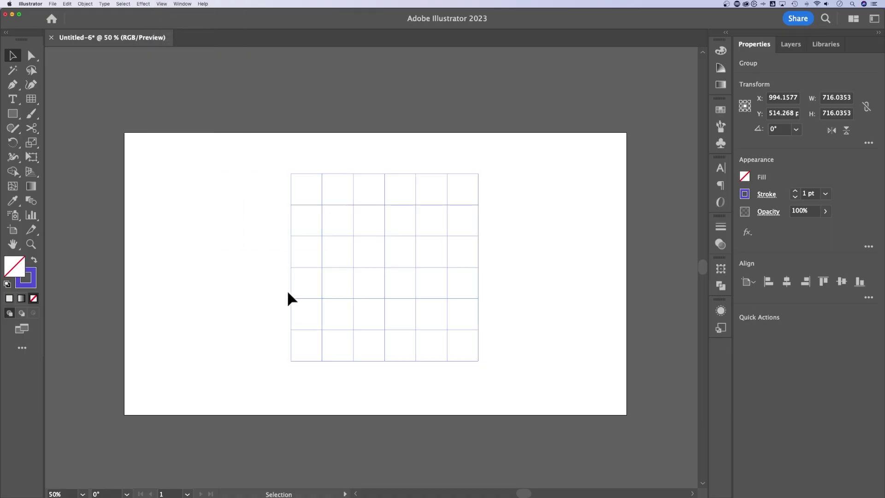
Step: Move the guide grid about 52 px left, then undo to shift it back right and down
{"action": "left_click", "coordinate": [493, 252]}
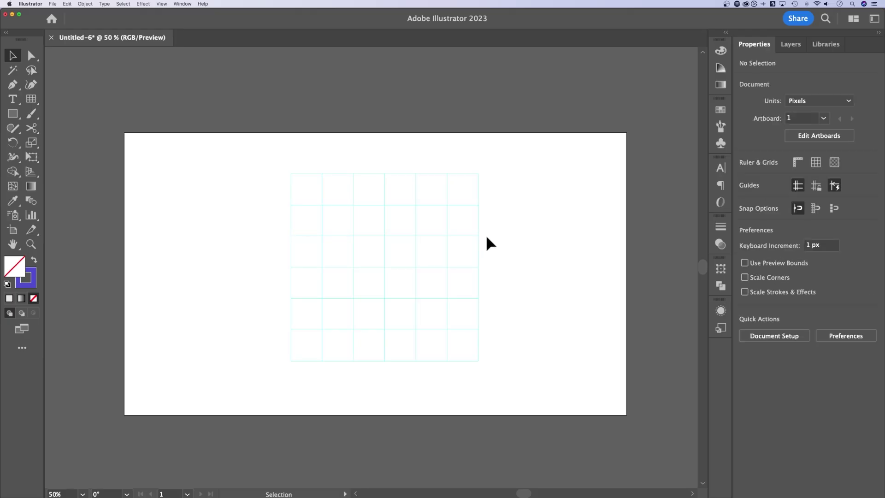
{"action": "left_click_drag", "start_coordinate": [478, 237], "coordinate": [454, 237]}
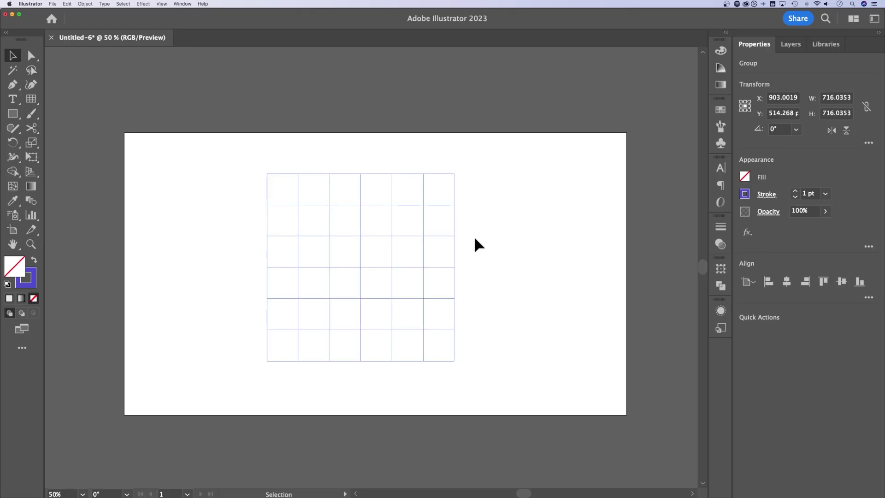
{"action": "left_click", "coordinate": [478, 238]}
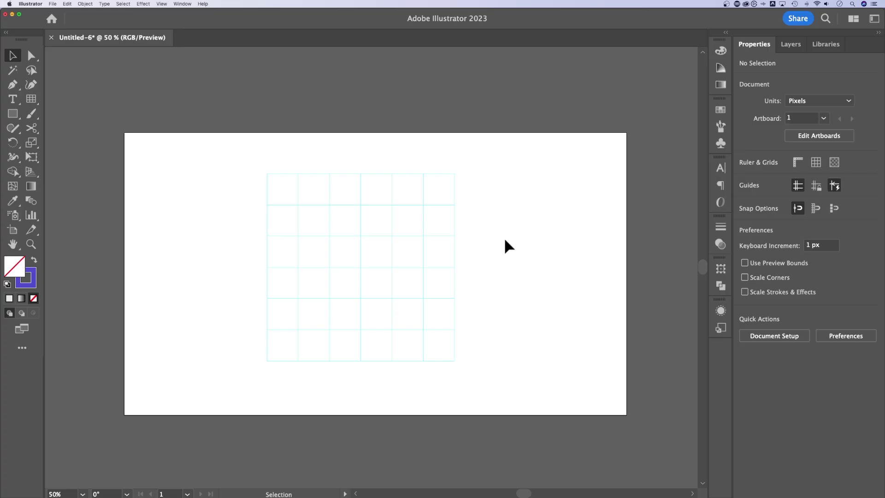
{"action": "key", "text": "super+z"}
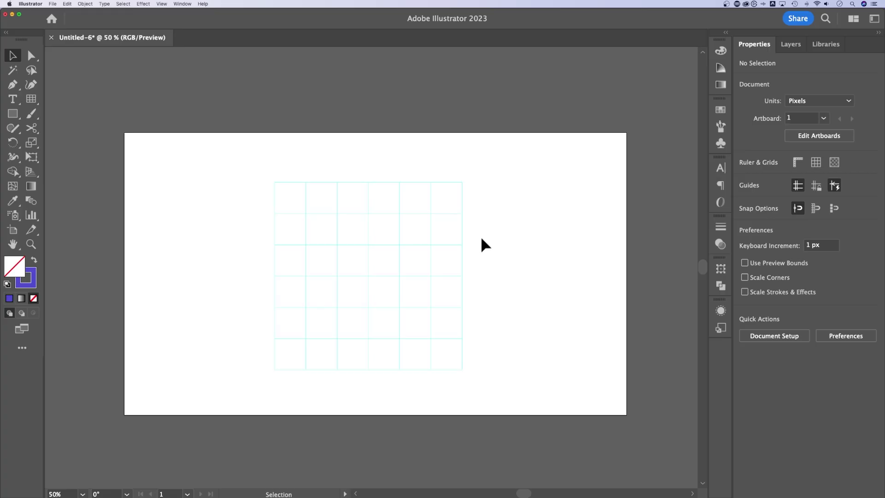